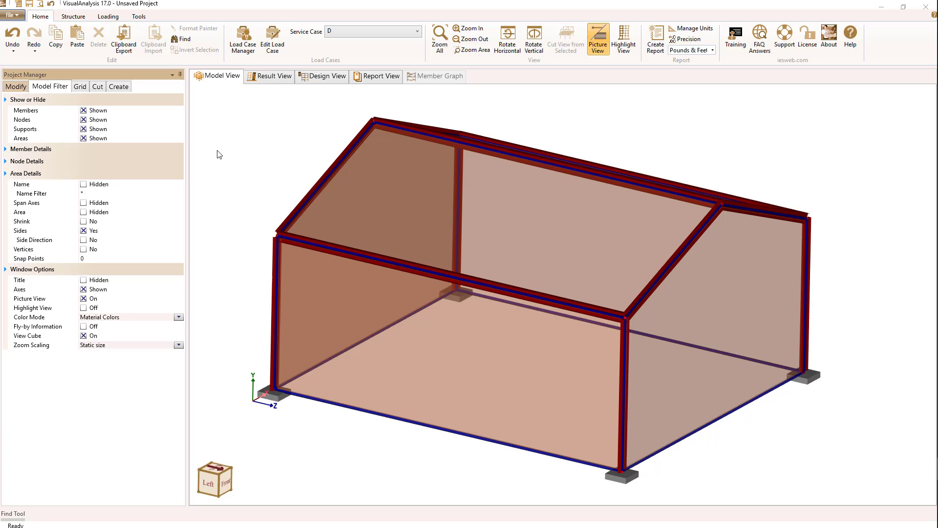
Make W+X the active service case for the building model.
click(350, 34)
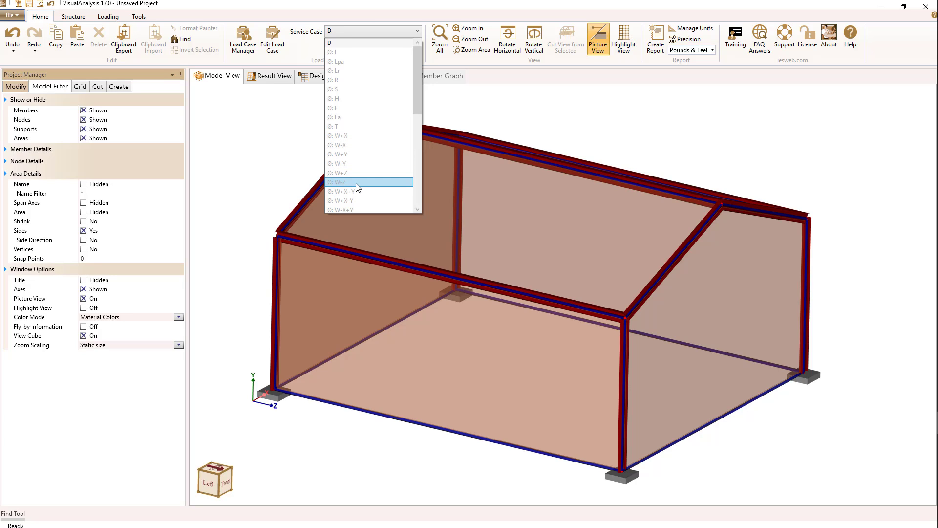
scroll(355, 178, down, 2)
scroll(355, 181, down, 1)
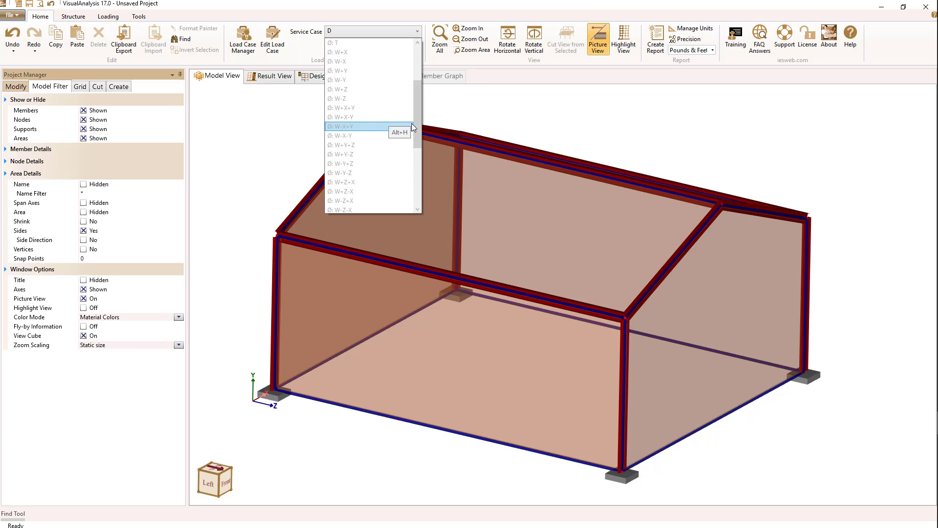
scroll(373, 106, up, 3)
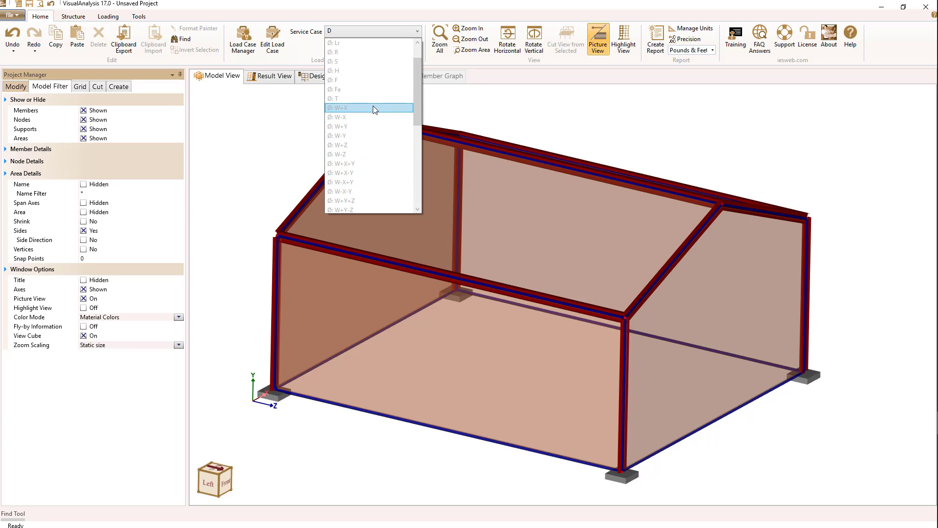
click(374, 107)
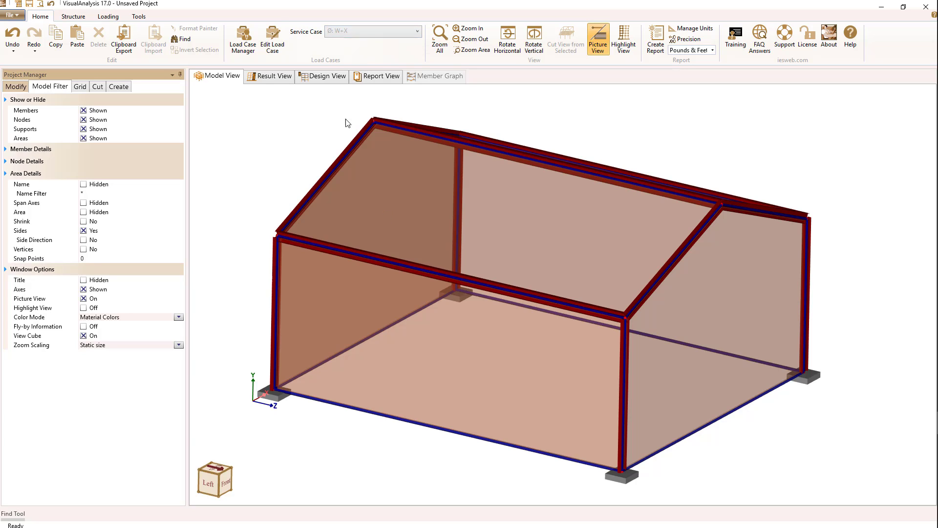
Apply an area load of type ASCE 7 Wind to the long wall area A002 on the -X side.
click(508, 360)
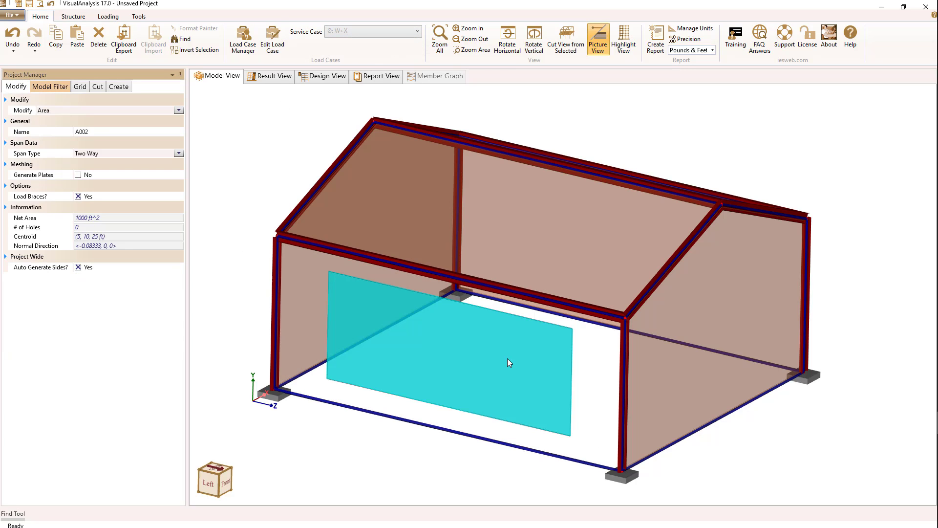
right_click(481, 360)
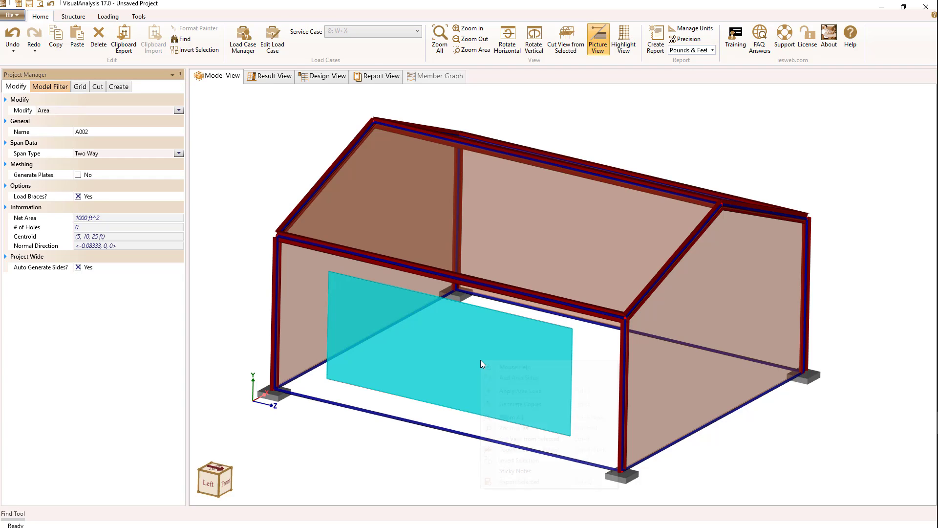
click(510, 391)
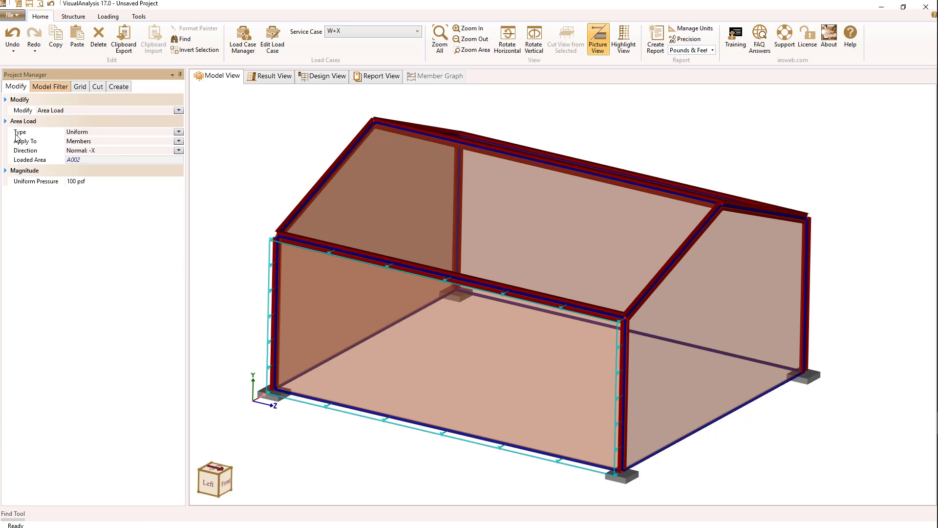
click(179, 133)
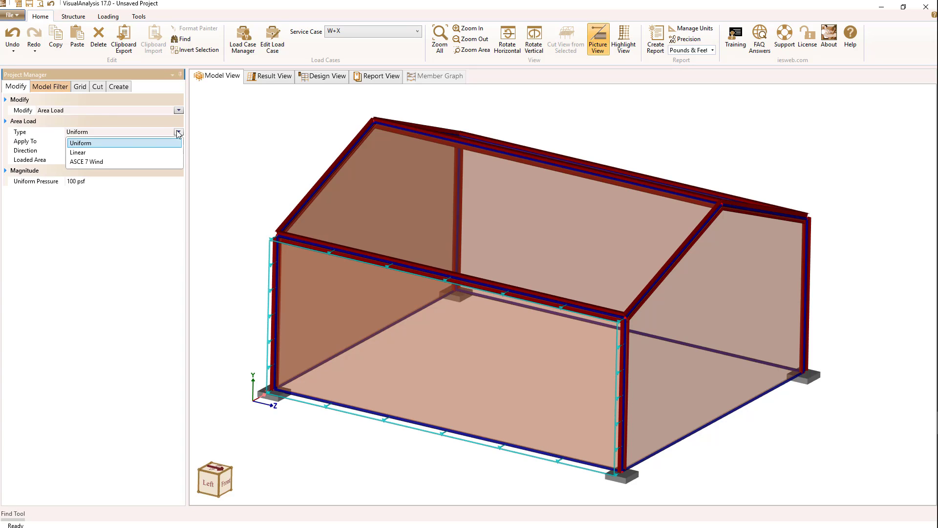
click(118, 161)
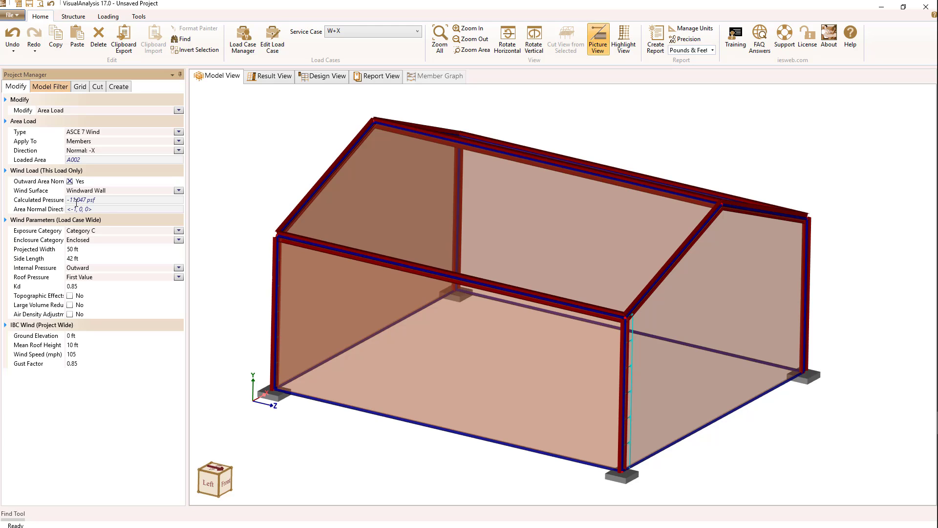
Review the wall load's calculated pressure and the load-case-wide wind parameters, including the internal pressure options.
mouse_move(76, 200)
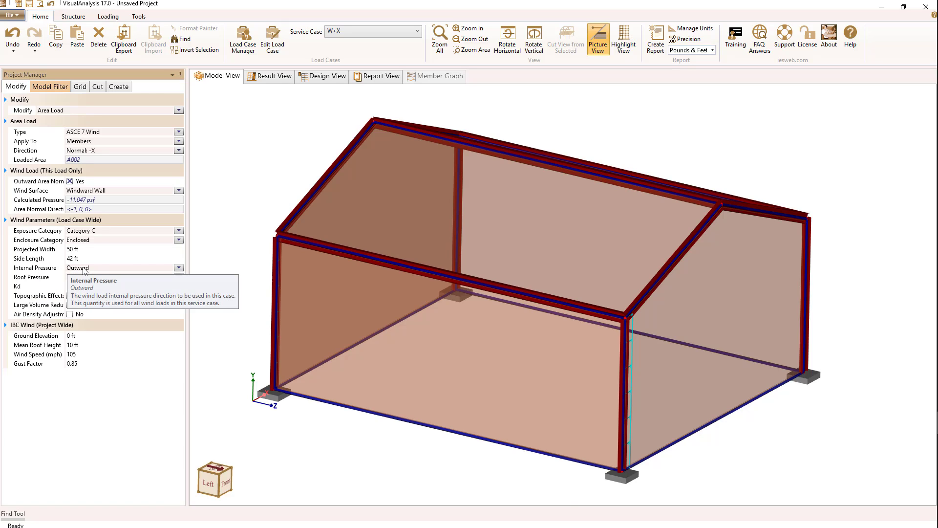
click(179, 269)
click(179, 269)
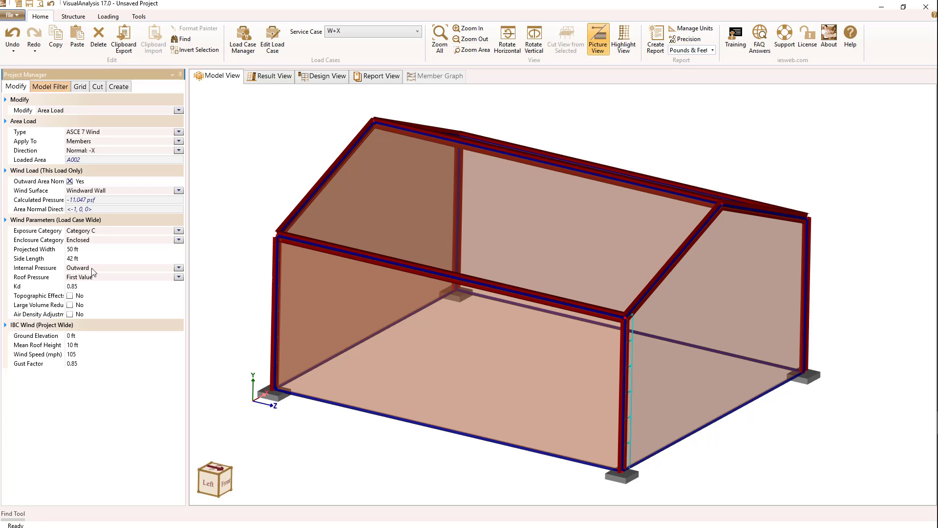
mouse_move(93, 272)
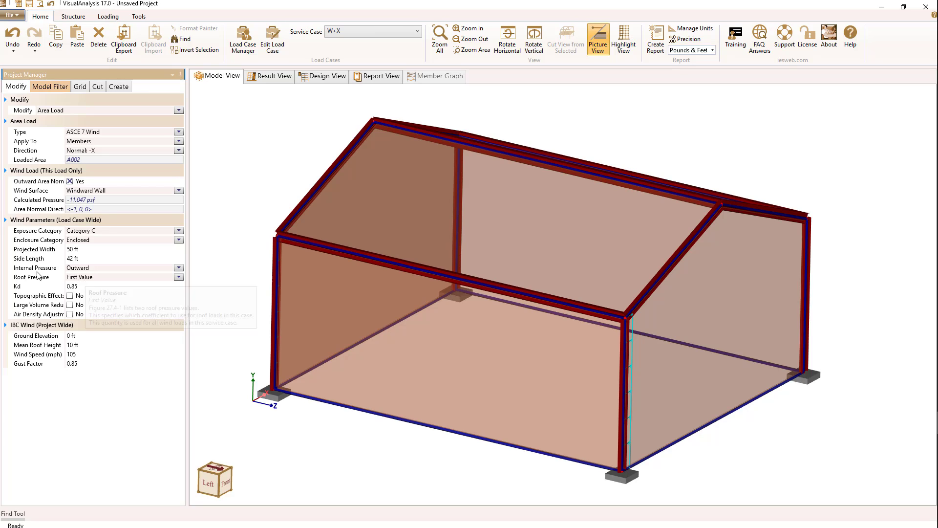
mouse_move(30, 291)
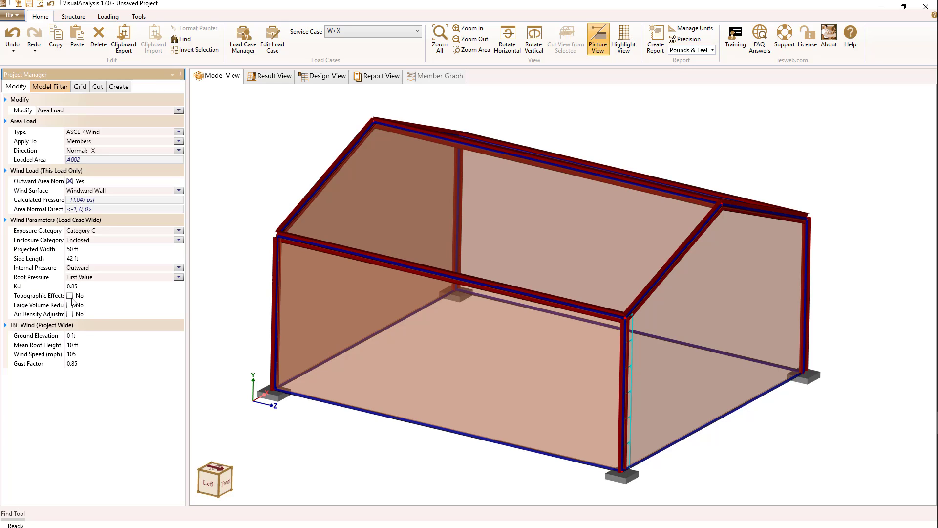
mouse_move(71, 311)
Set the project-wide mean roof height to 15 ft in the IBC wind settings.
click(71, 337)
double_click(71, 344)
mouse_move(63, 366)
text(15)
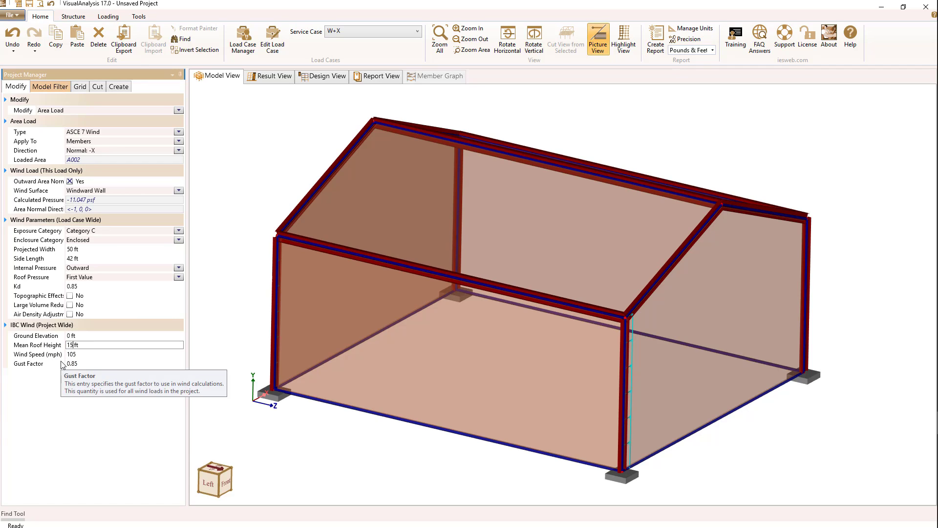
key(Tab)
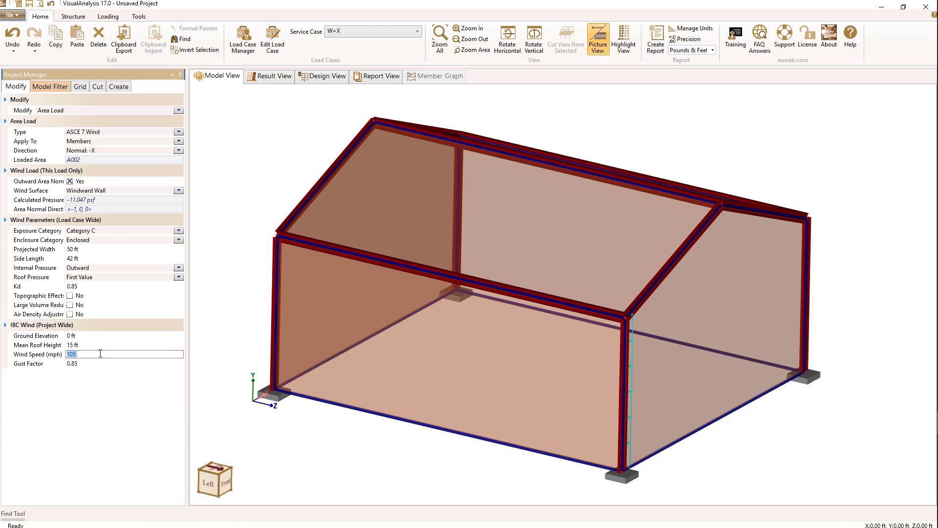
key(Tab)
click(99, 354)
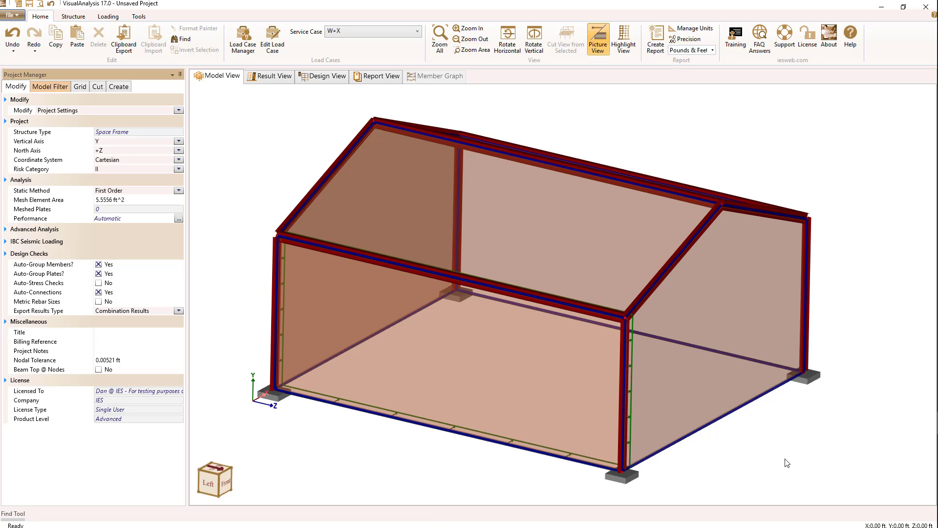
Apply an ASCE 7 Wind area load to roof slope A003 above the loaded wall, with Windward Roof as its wind surface.
click(542, 209)
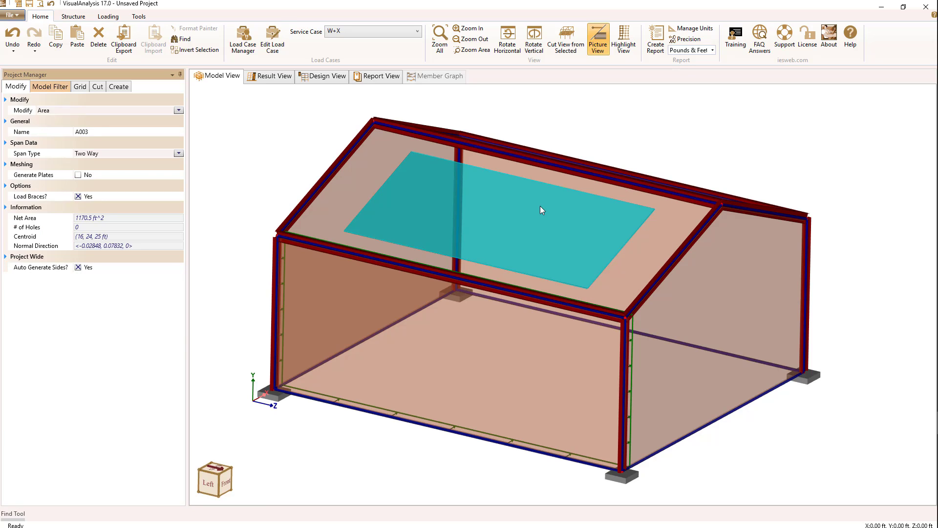
right_click(541, 207)
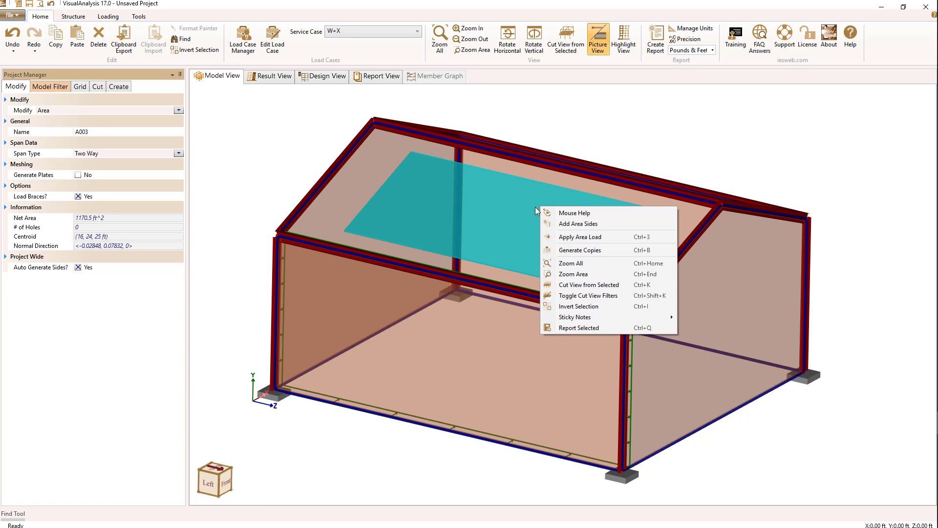
click(581, 238)
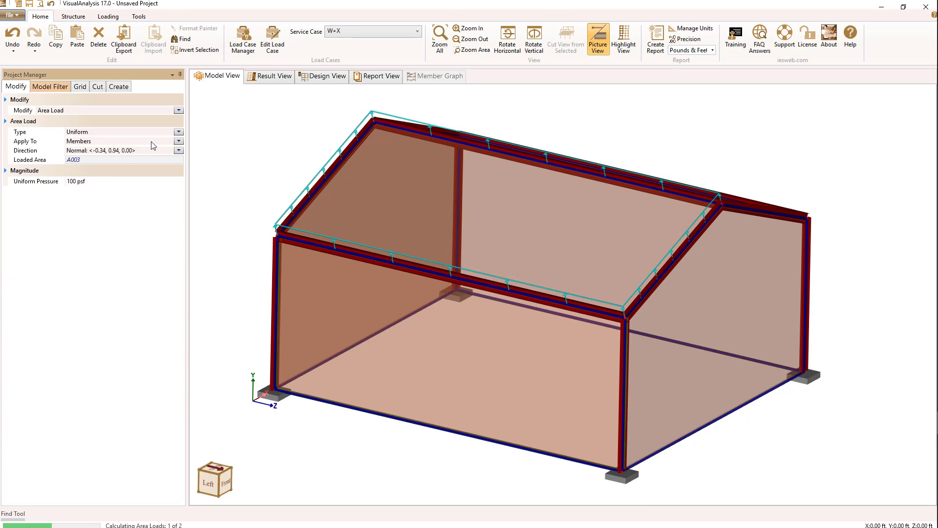
click(178, 132)
click(138, 165)
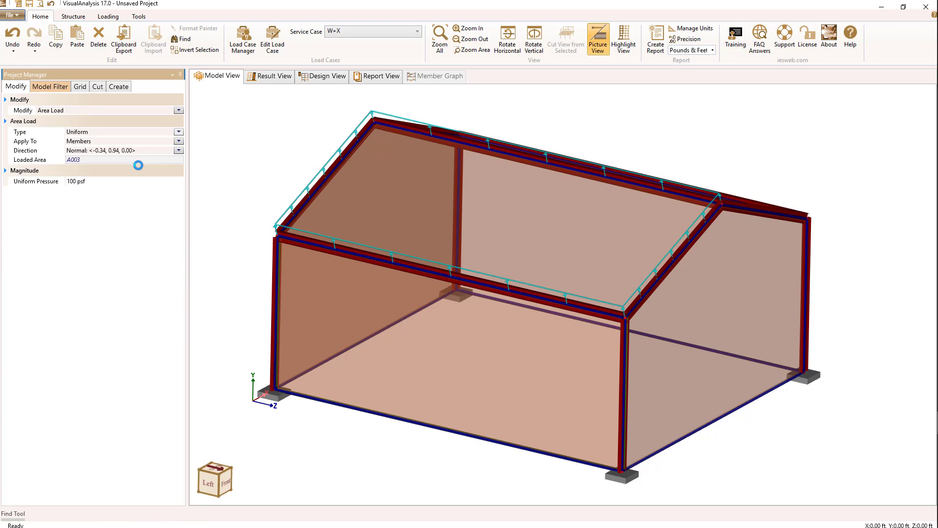
click(178, 190)
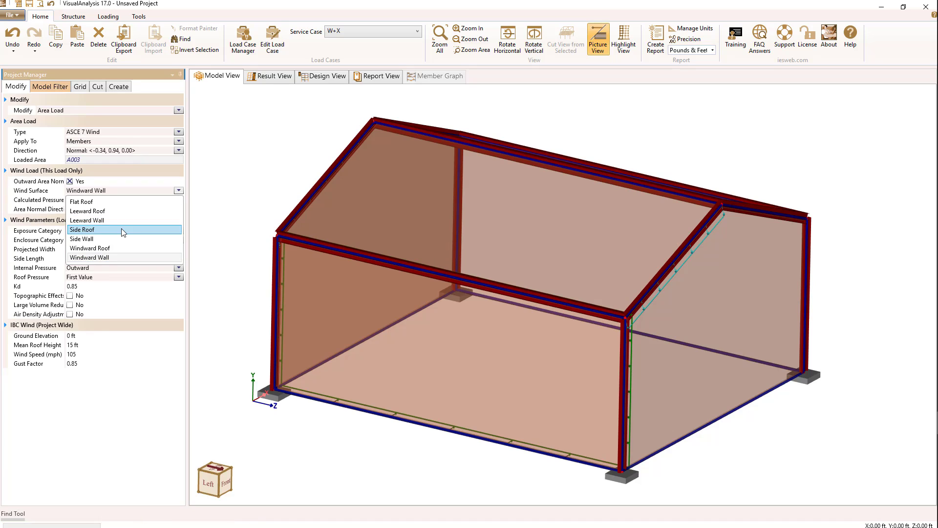
click(116, 248)
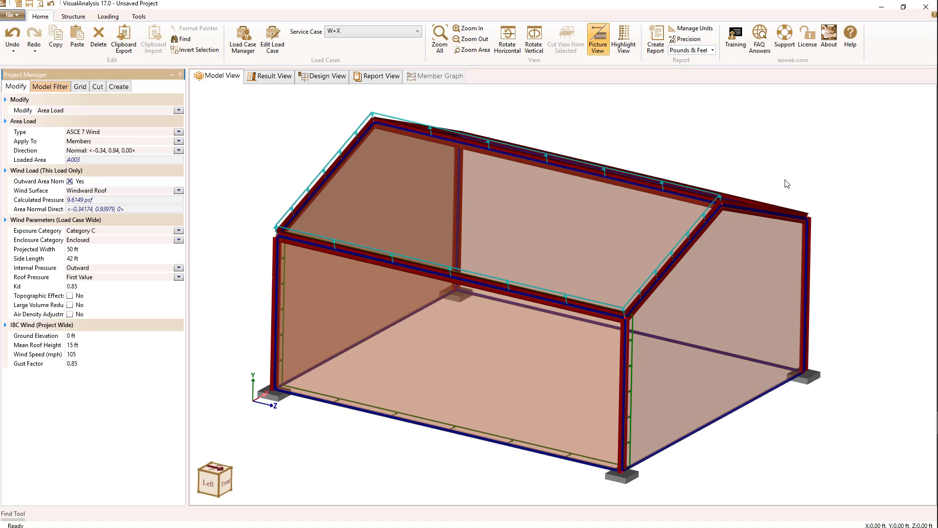
Apply an ASCE 7 Wind area load to the opposite roof slope A005, acting on members, with Leeward Roof as its wind surface.
middle_drag(791, 201, 717, 260)
click(719, 189)
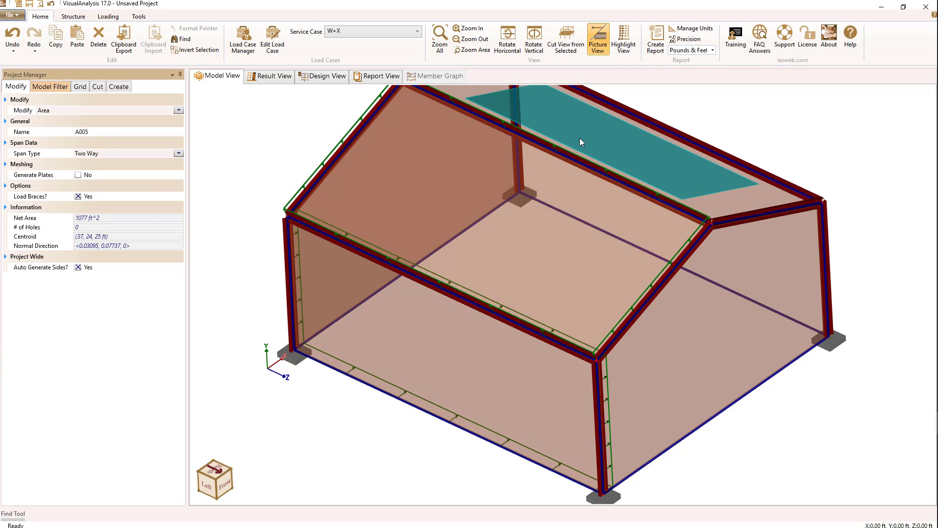
right_click(579, 137)
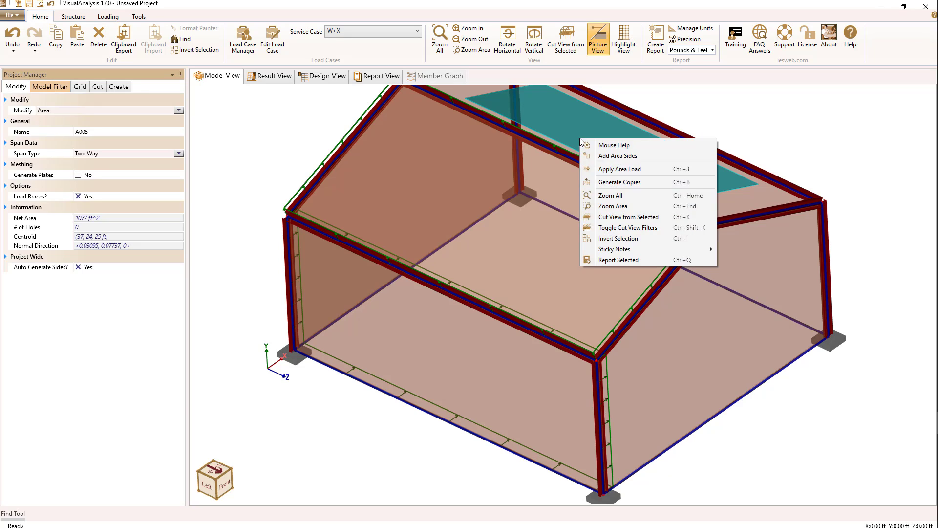
click(599, 171)
click(179, 140)
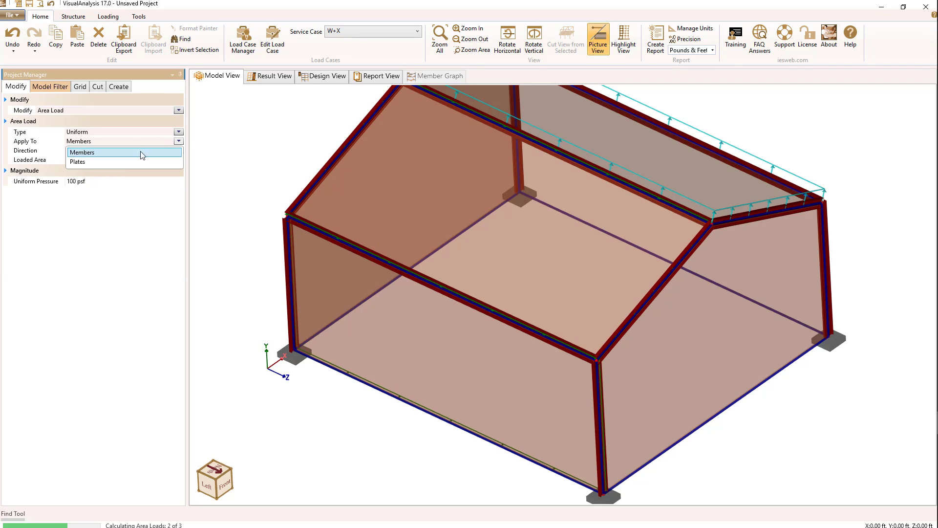
click(121, 156)
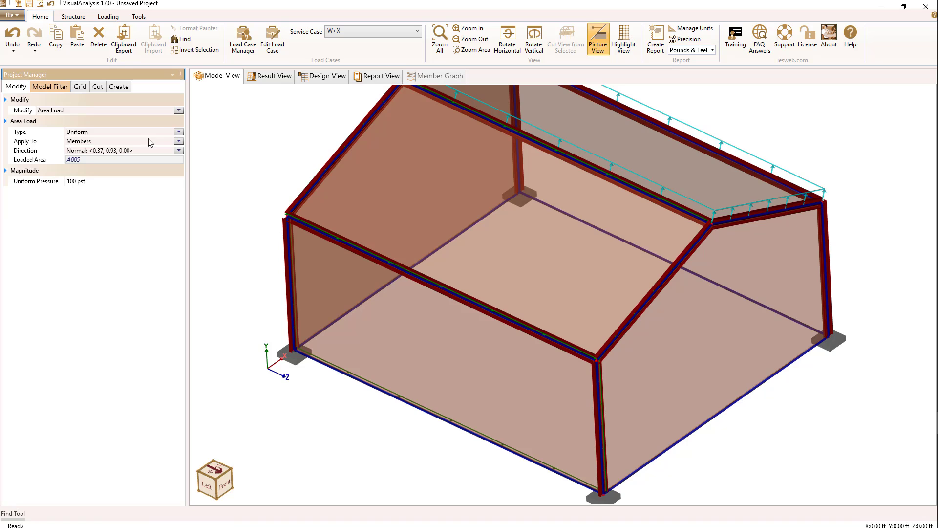
click(179, 132)
click(130, 159)
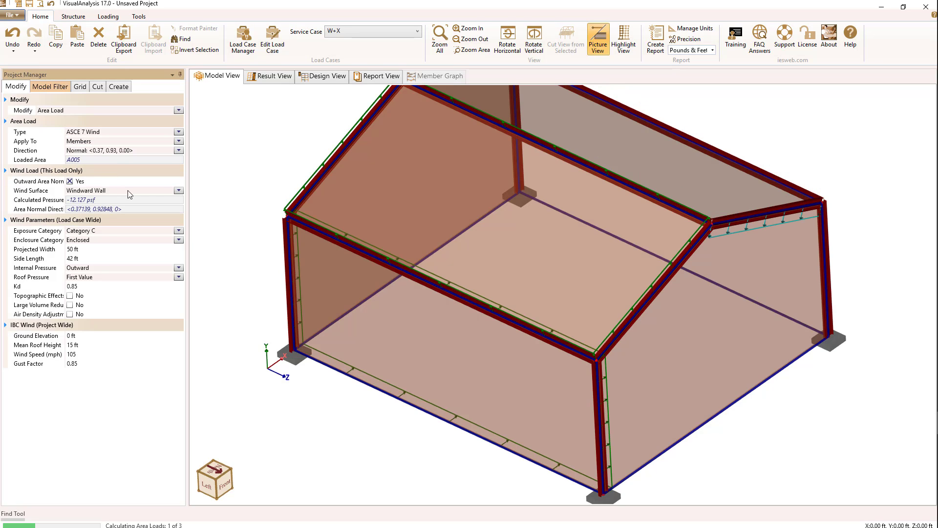
click(178, 191)
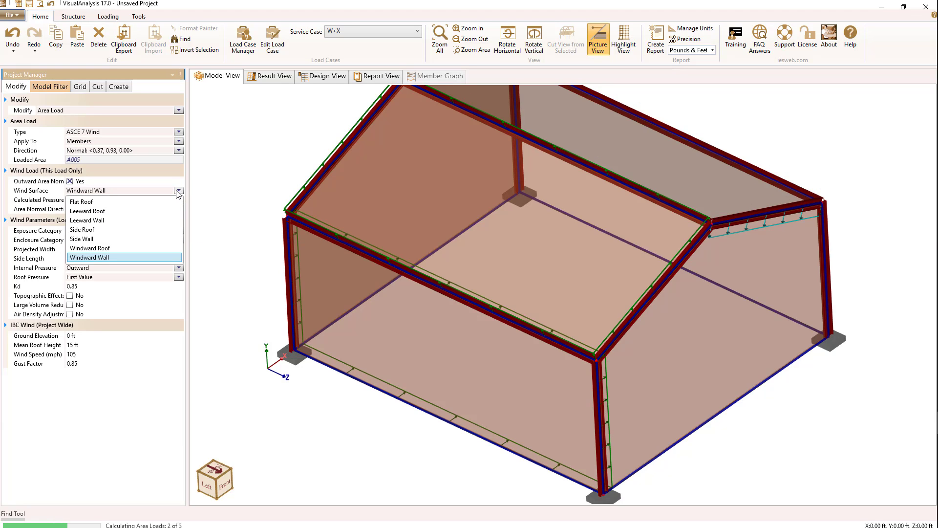
click(116, 211)
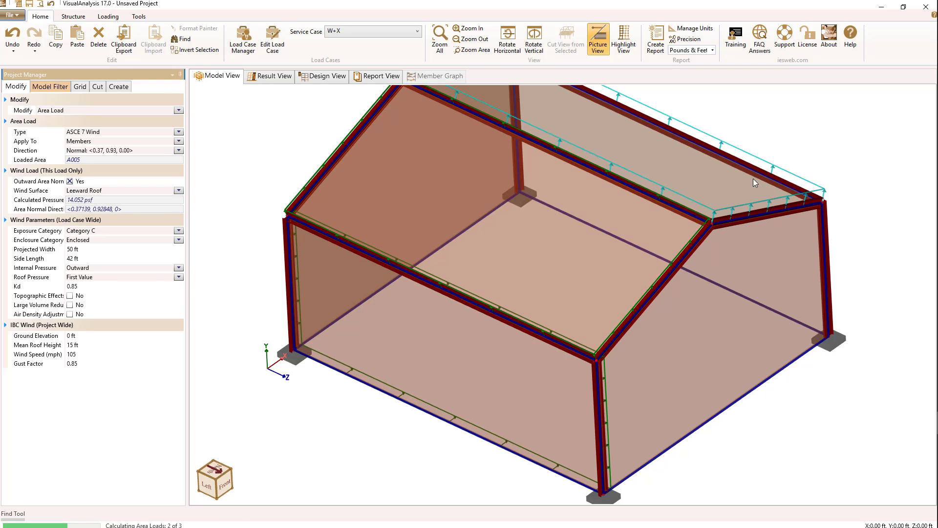
Apply an ASCE 7 Wind area load to the +Z gable end wall A004, with Side Wall as its wind surface.
click(668, 348)
right_click(672, 351)
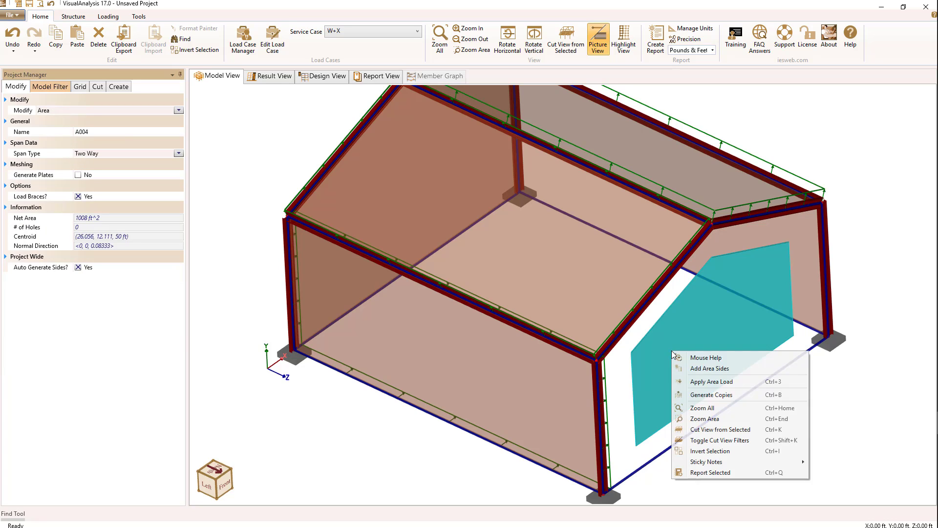
click(693, 386)
click(179, 132)
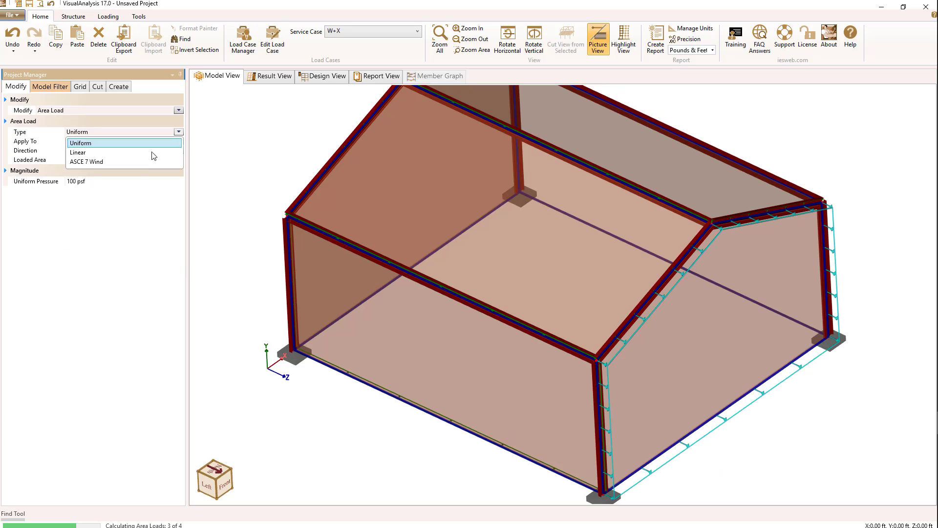
click(133, 167)
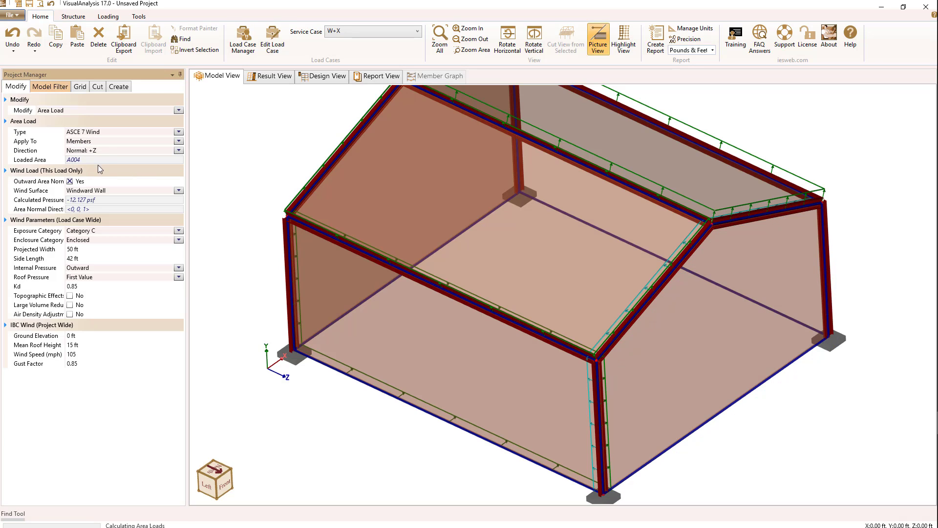
click(178, 190)
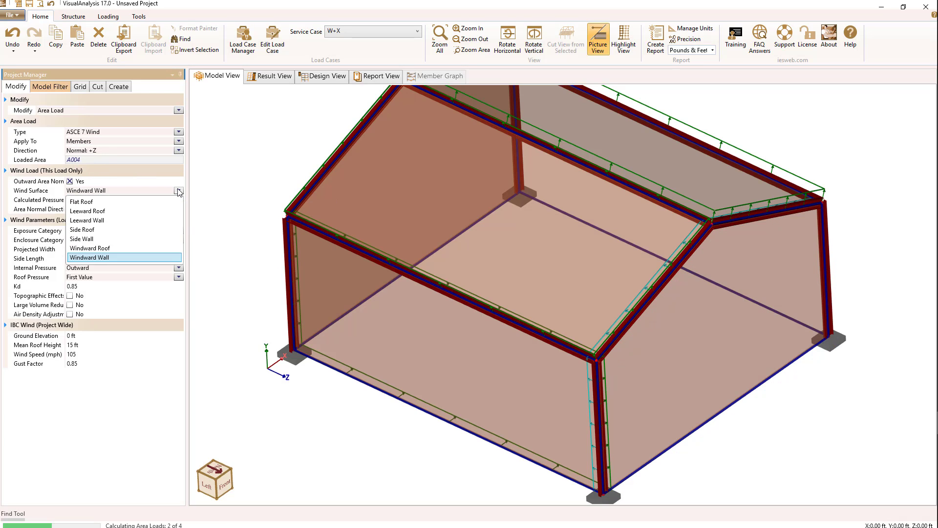
click(112, 238)
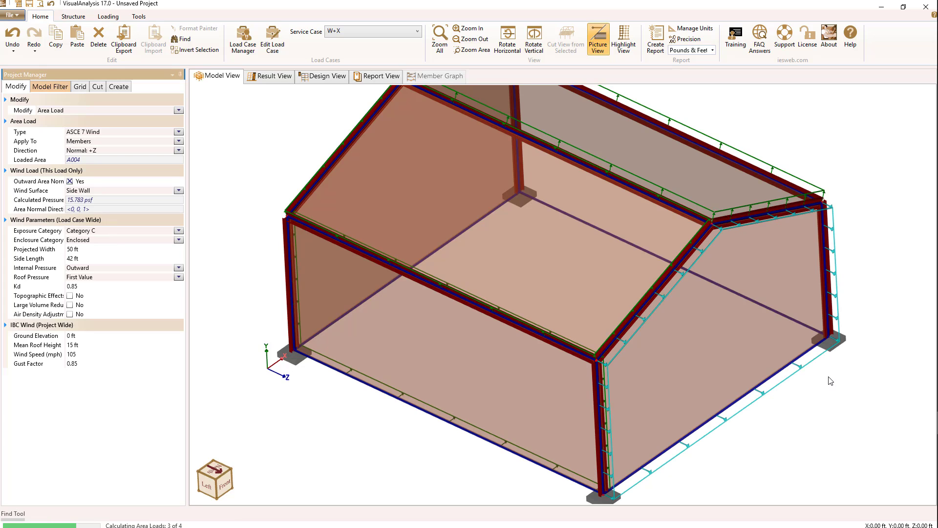
middle_drag(831, 381, 815, 282)
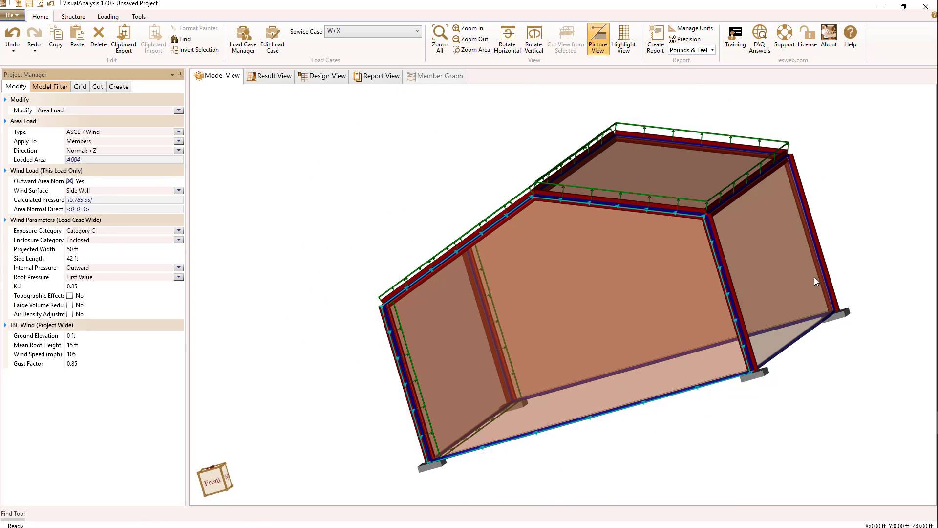
Apply an ASCE 7 Wind area load to the +X side wall A007, with Leeward Wall as its wind surface.
click(777, 266)
right_click(767, 236)
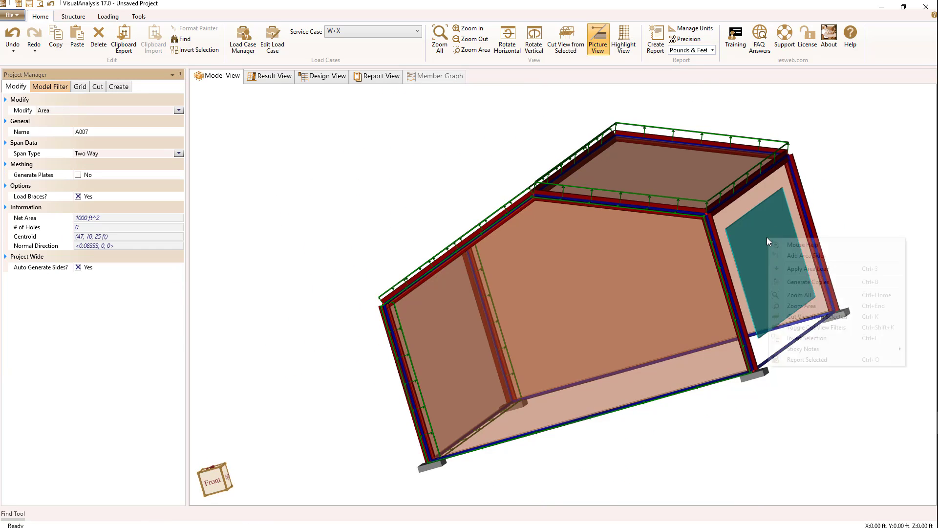
click(806, 269)
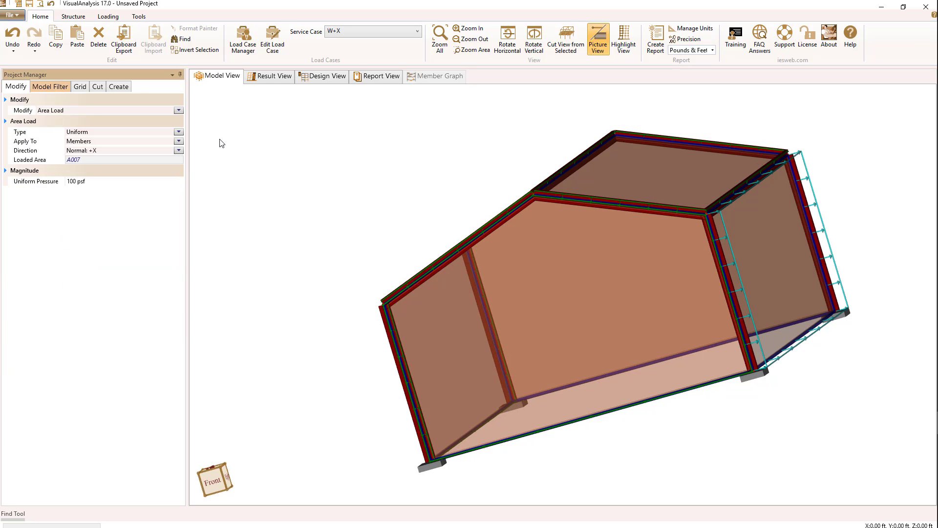
click(178, 132)
click(142, 159)
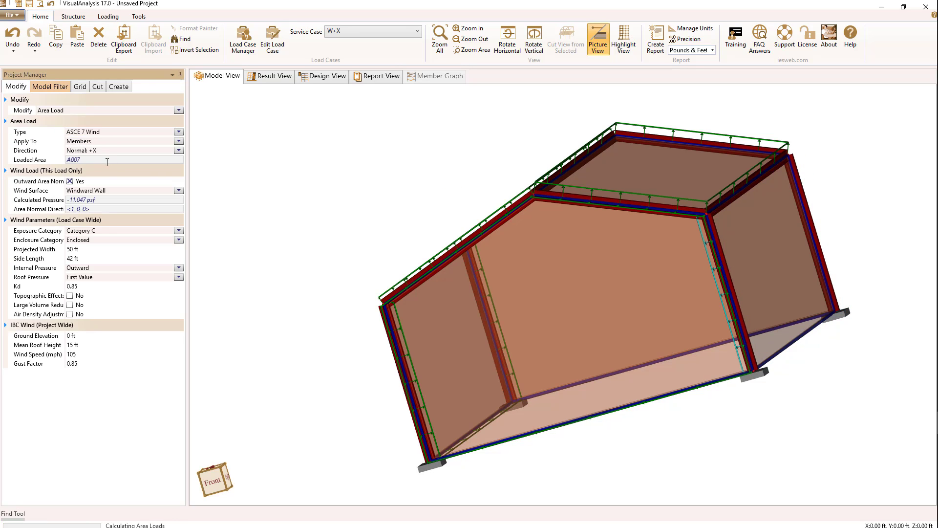
click(178, 190)
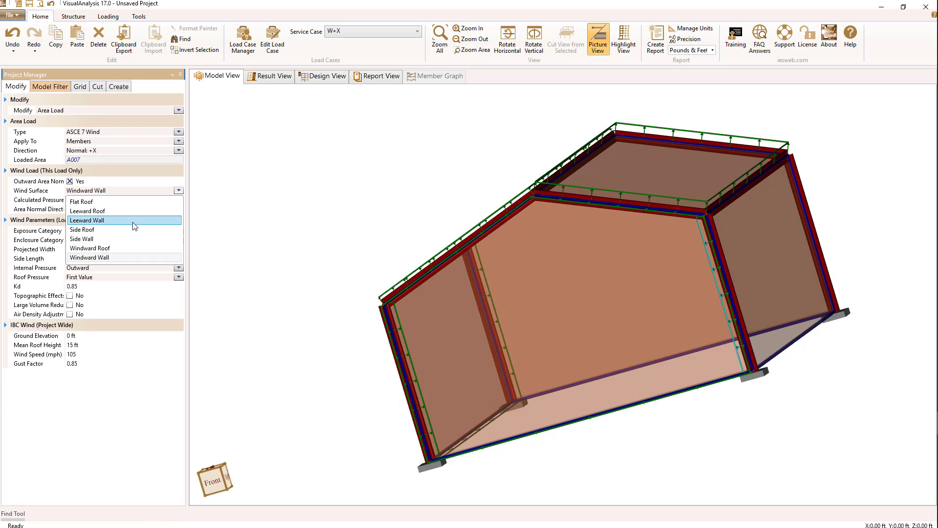
click(131, 218)
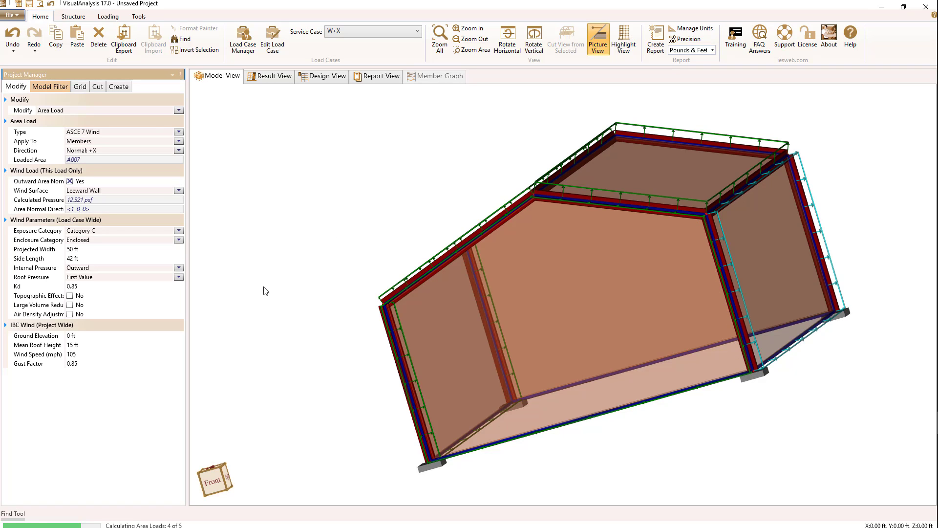
Apply an ASCE 7 Wind area load to the -Z gable end wall A001, with Side Wall as its wind surface.
middle_drag(235, 409, 399, 320)
click(321, 304)
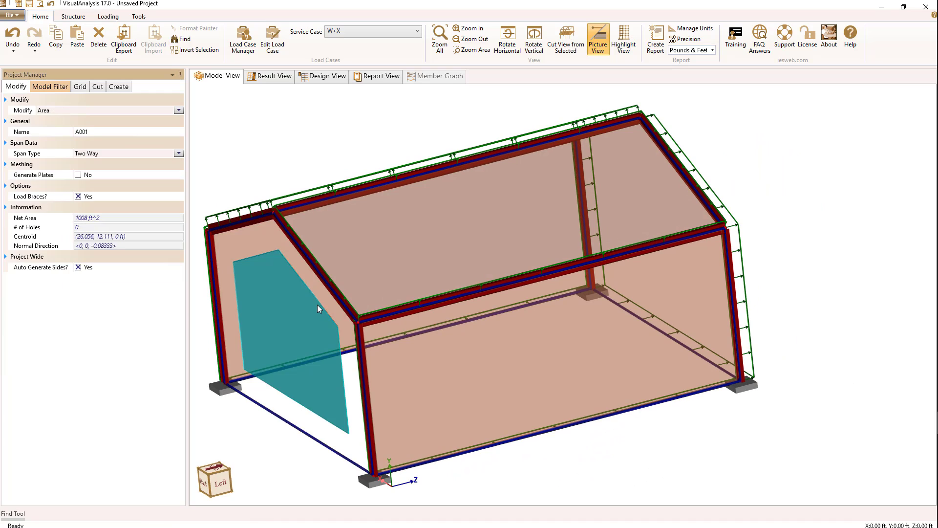
right_click(276, 306)
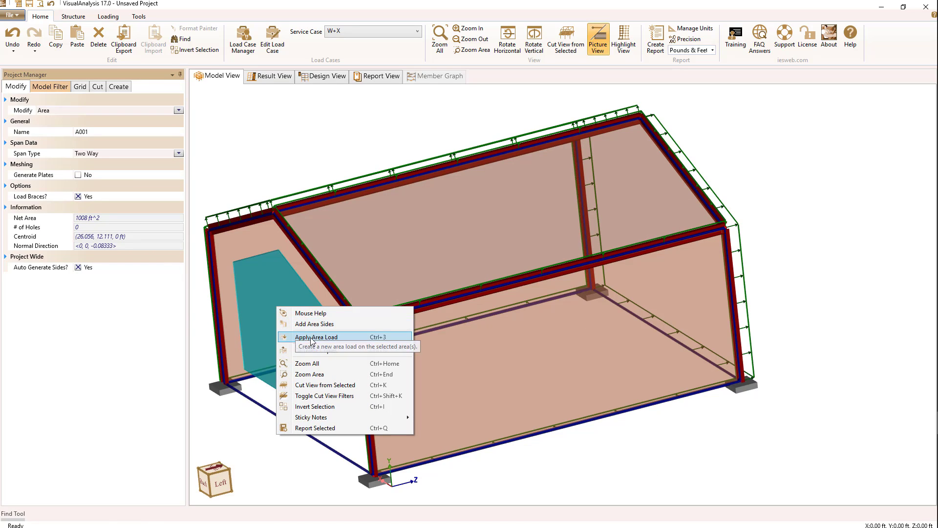
click(310, 336)
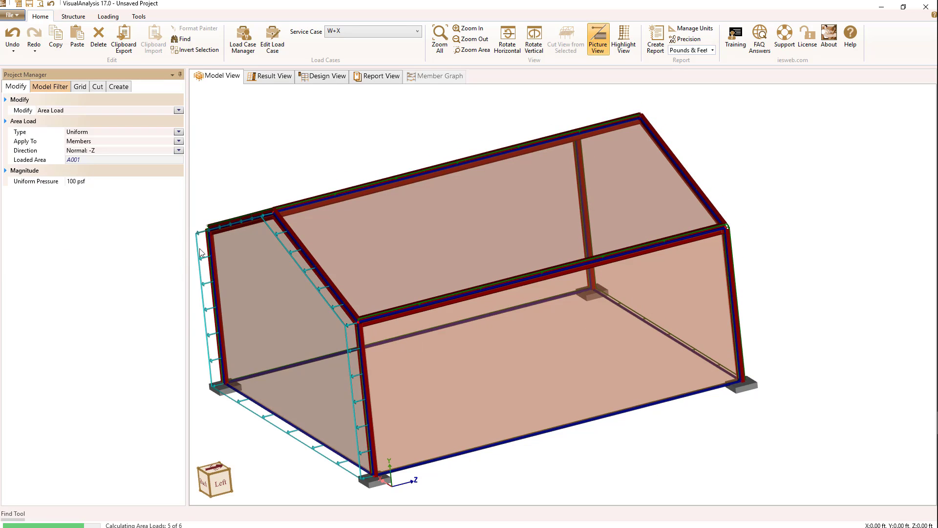
click(177, 131)
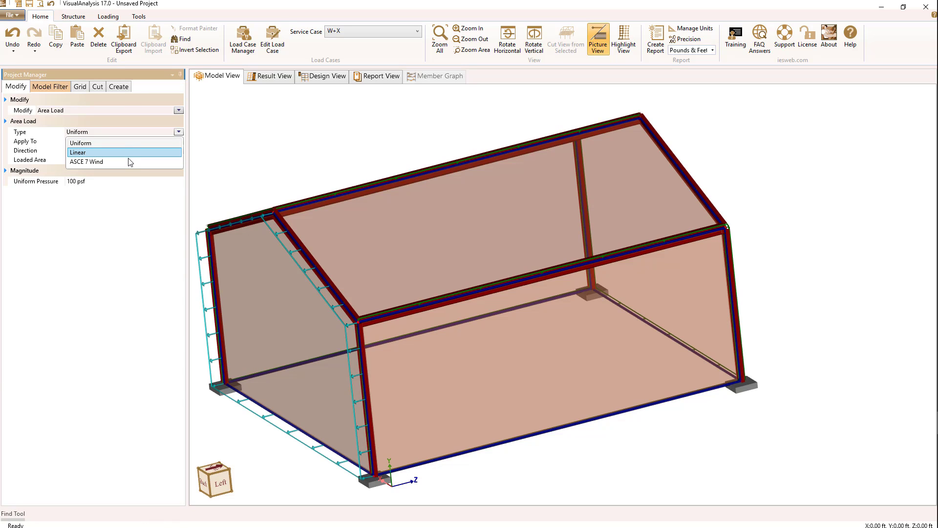
click(126, 162)
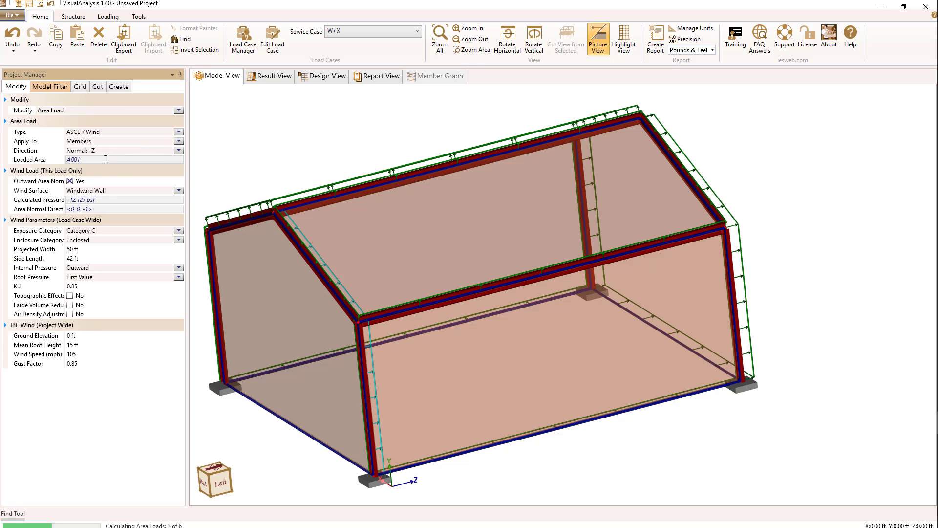
click(166, 190)
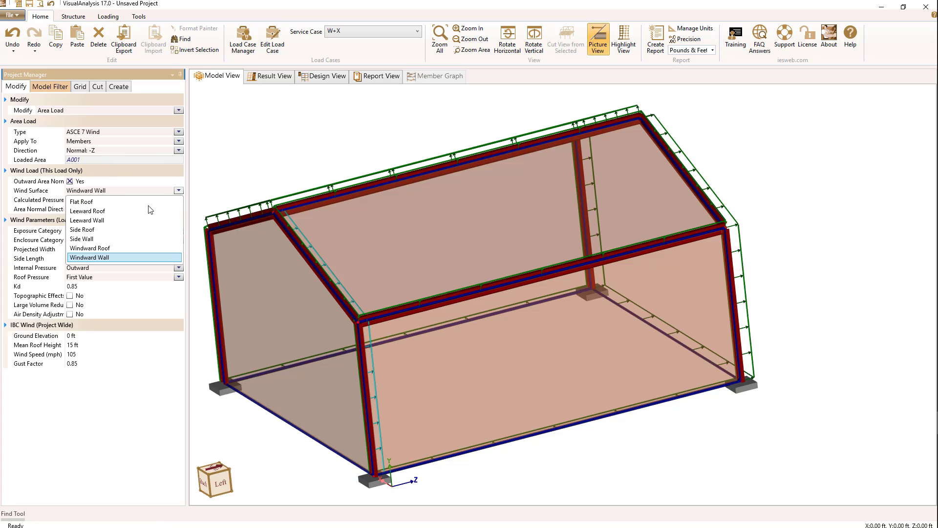
click(126, 238)
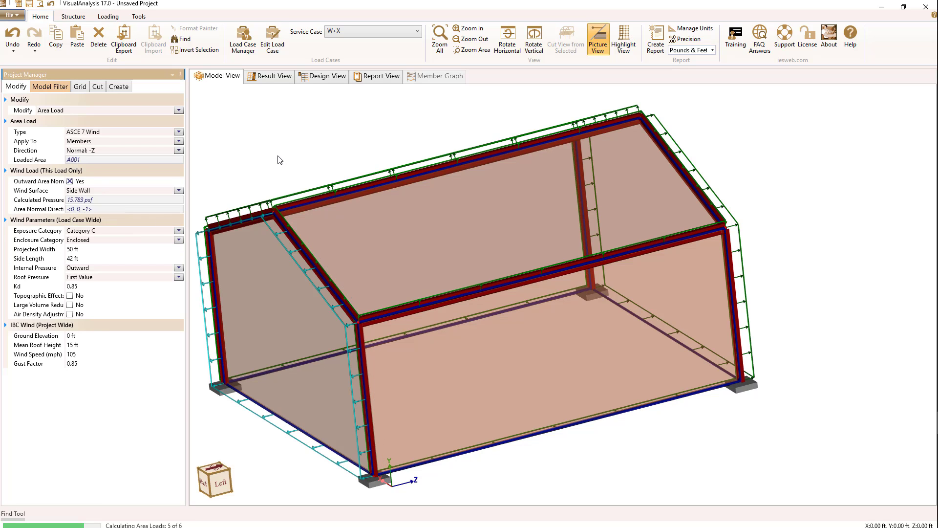
Review the load-case-wide projected width and the project-wide ground elevation of the wind load, and clear the selection.
middle_drag(280, 149, 370, 124)
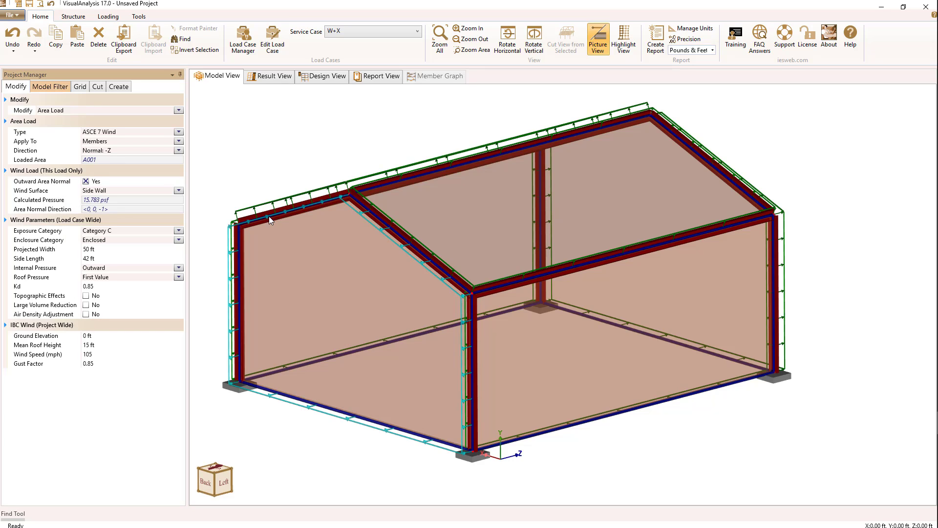
click(110, 250)
click(102, 335)
click(272, 166)
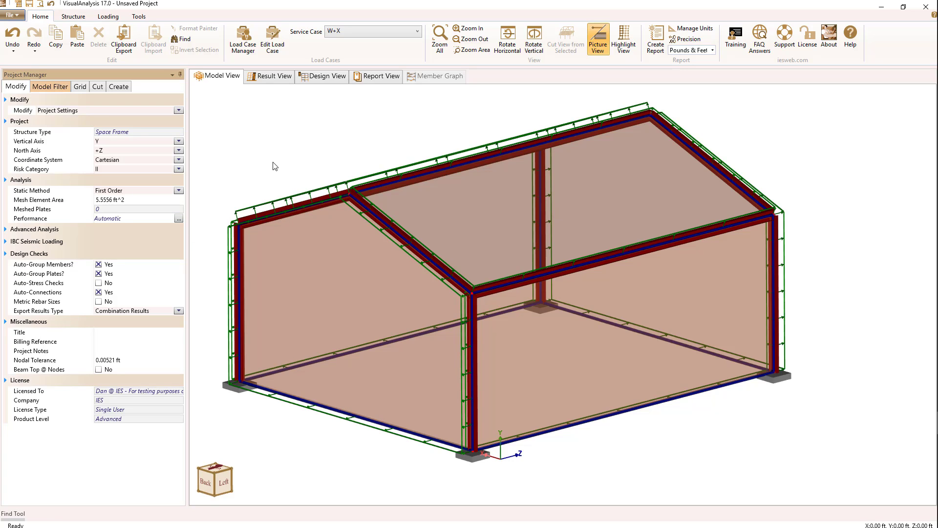